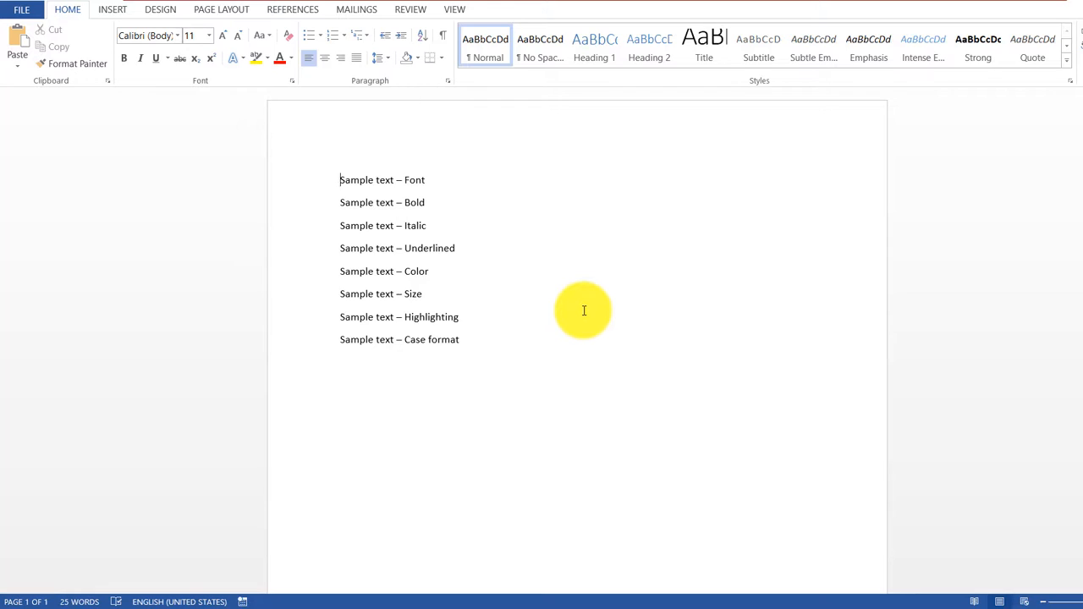
pyautogui.moveTo(340, 178); pyautogui.dragTo(472, 339)
pyautogui.click(475, 347)
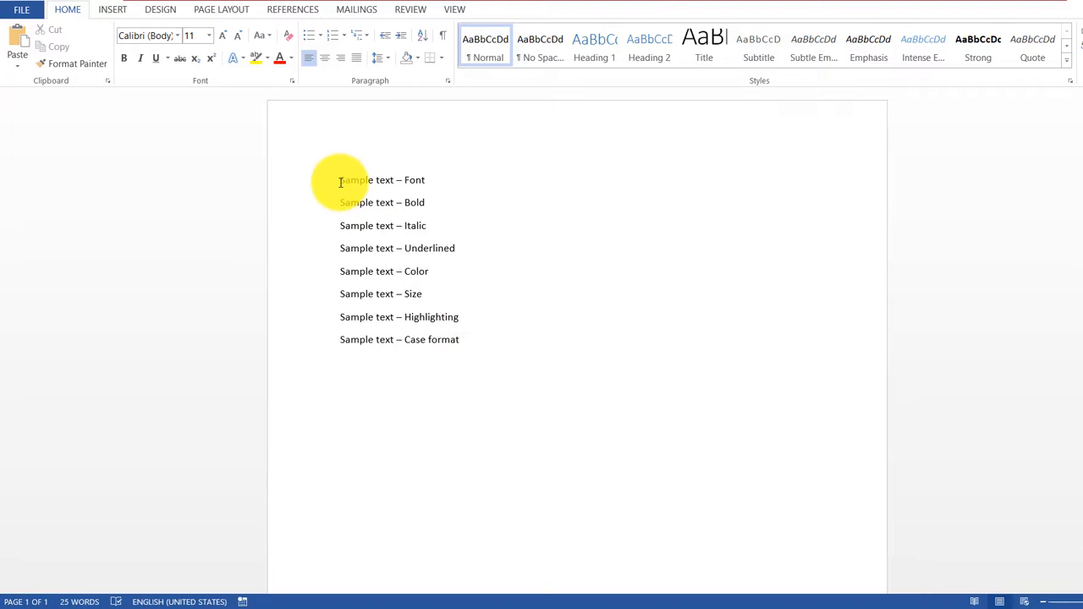
pyautogui.moveTo(340, 179); pyautogui.dragTo(449, 186)
pyautogui.click(460, 206)
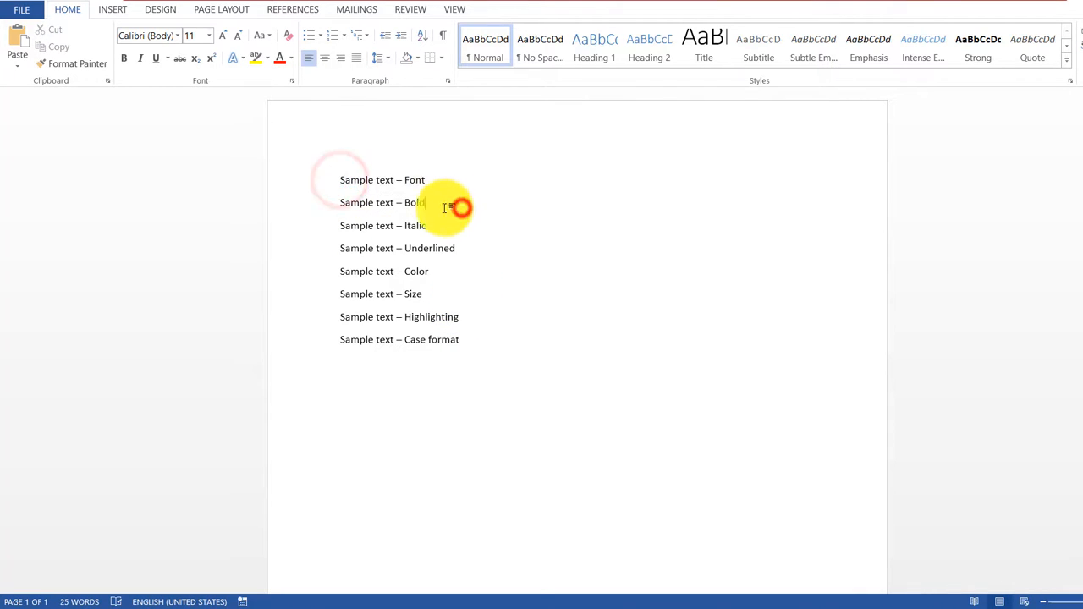
# Step: Try Times New Roman and Arial Unicode MS on "Sample text" in the Font line, and settle on Cambria Math
pyautogui.moveTo(341, 180); pyautogui.dragTo(394, 180)
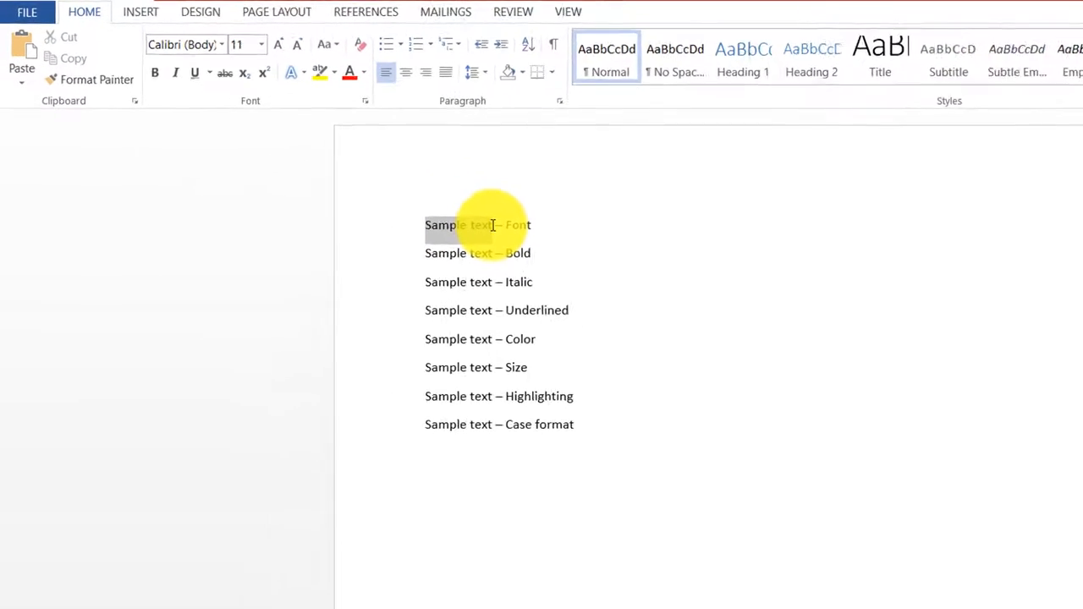
pyautogui.click(177, 35)
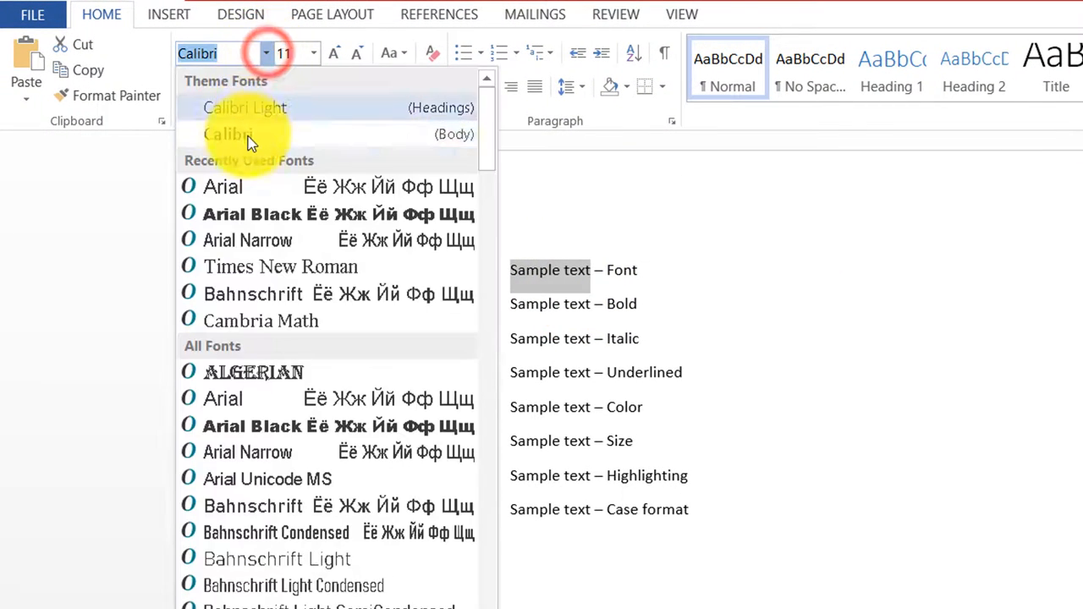
pyautogui.click(249, 264)
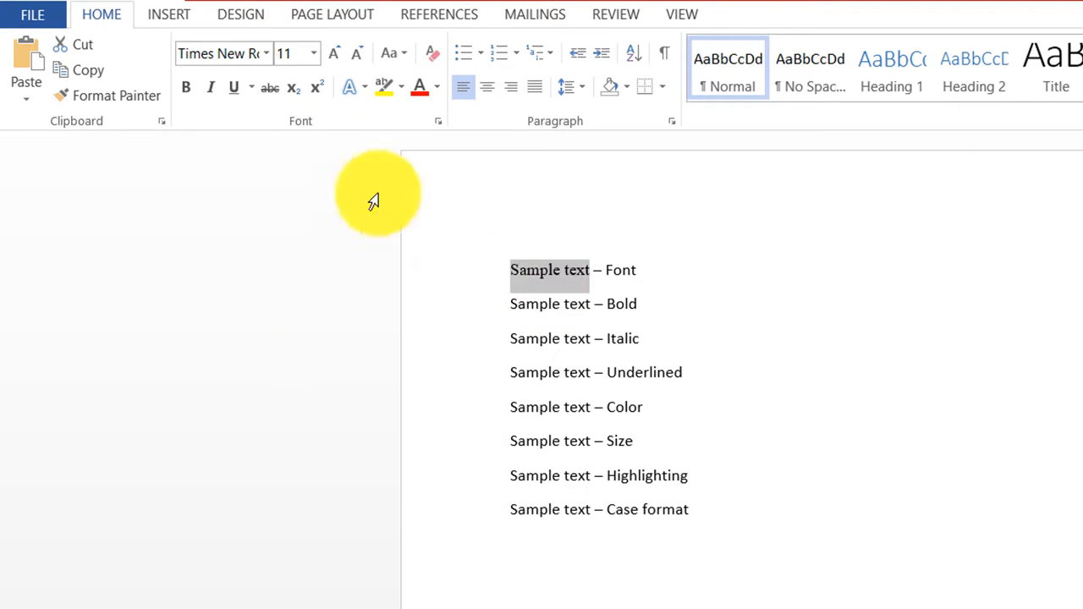
pyautogui.click(265, 53)
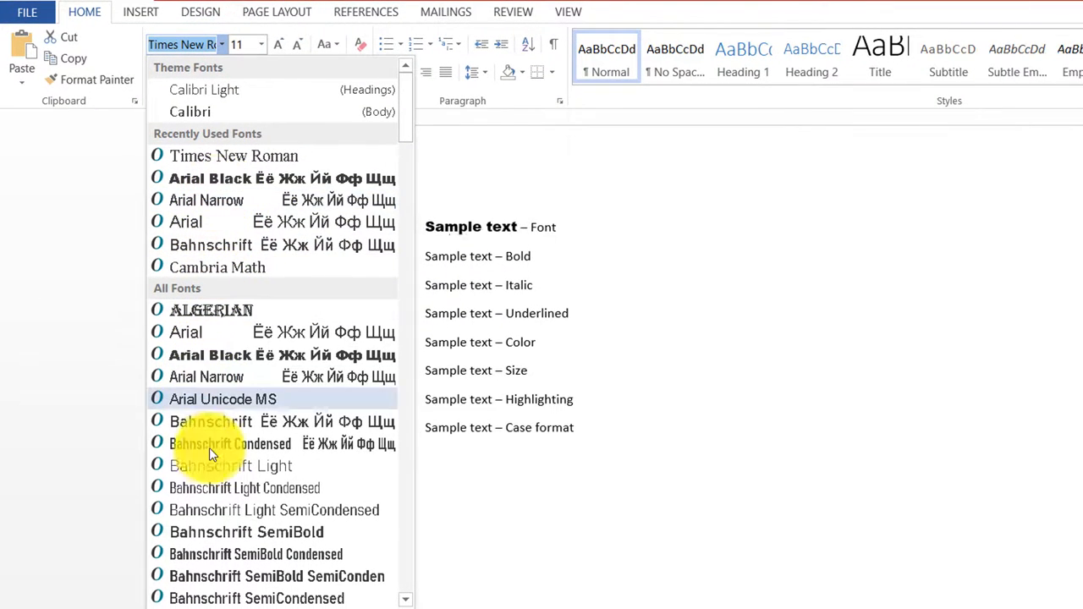
pyautogui.click(216, 407)
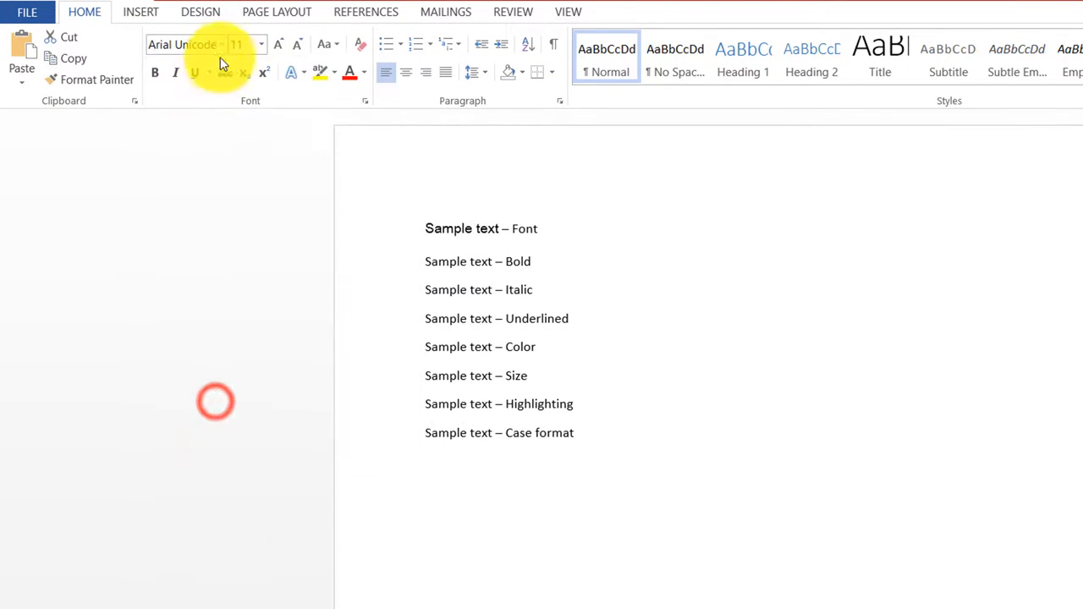
pyautogui.click(222, 44)
pyautogui.click(205, 291)
pyautogui.hotkey('ctrl', 'z')
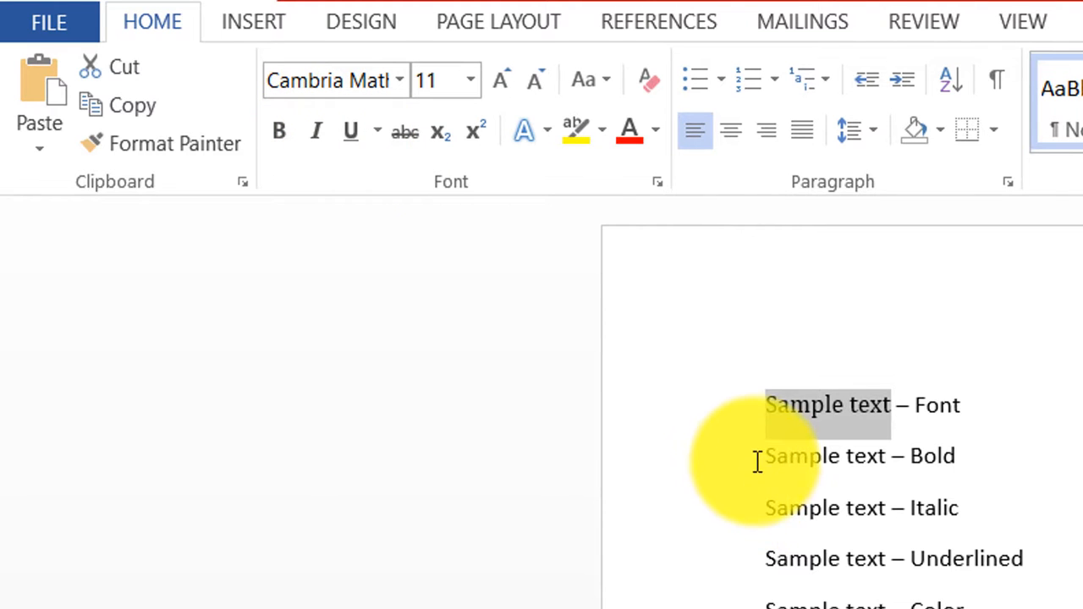
# Step: Format "Sample text" as bold, italic and underlined in the lines labelled Bold, Italic and Underlined respectively
pyautogui.moveTo(766, 457); pyautogui.dragTo(884, 461)
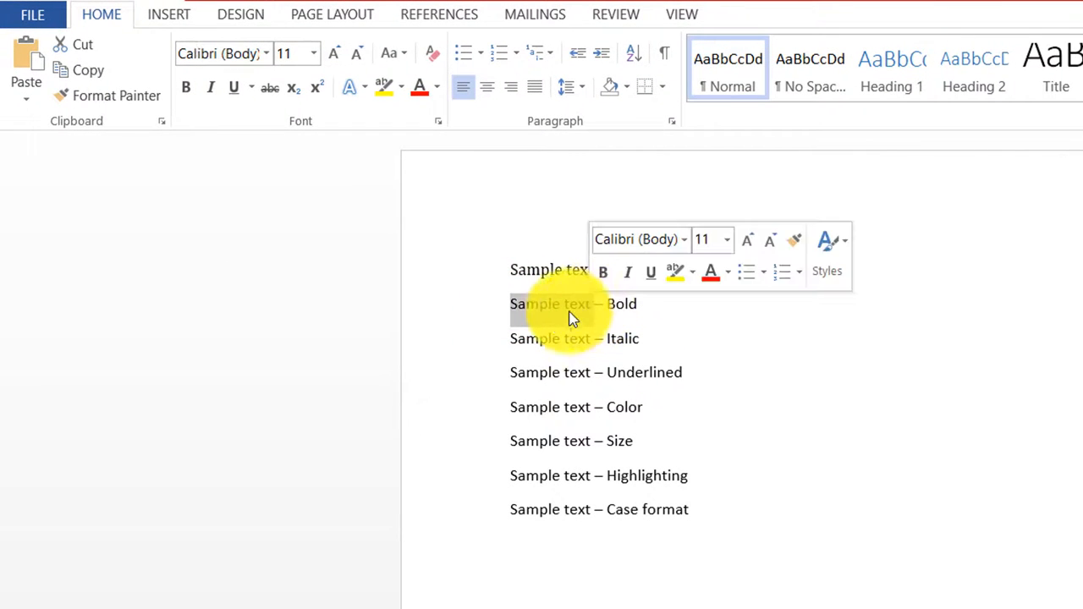
pyautogui.click(186, 88)
pyautogui.moveTo(505, 338); pyautogui.dragTo(591, 353)
pyautogui.click(211, 87)
pyautogui.moveTo(505, 372); pyautogui.dragTo(593, 377)
pyautogui.click(235, 88)
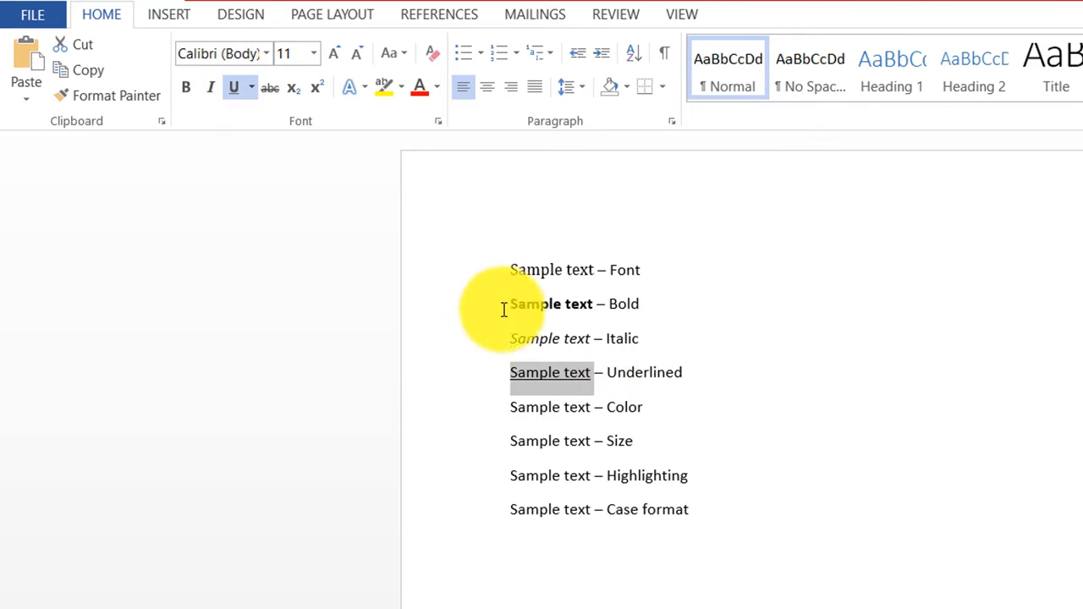
# Step: Toggle bold, italic and underline off and back on for "Sample text" in the three matching lines
pyautogui.moveTo(508, 303); pyautogui.dragTo(593, 313)
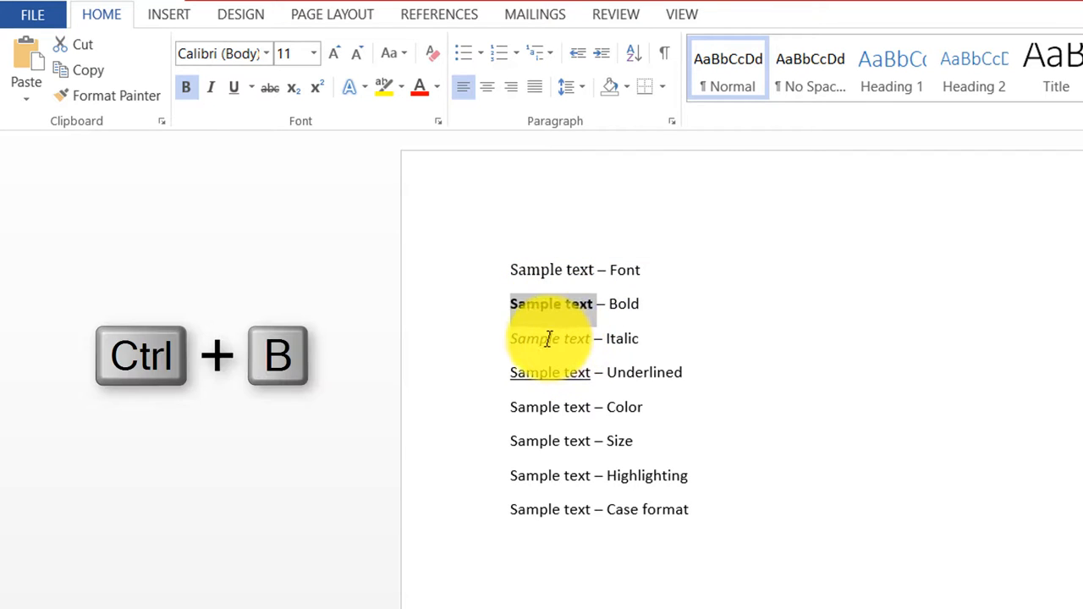
pyautogui.hotkey('ctrl', 'b')
pyautogui.hotkey('ctrl', 'b')
pyautogui.moveTo(501, 344); pyautogui.dragTo(587, 342)
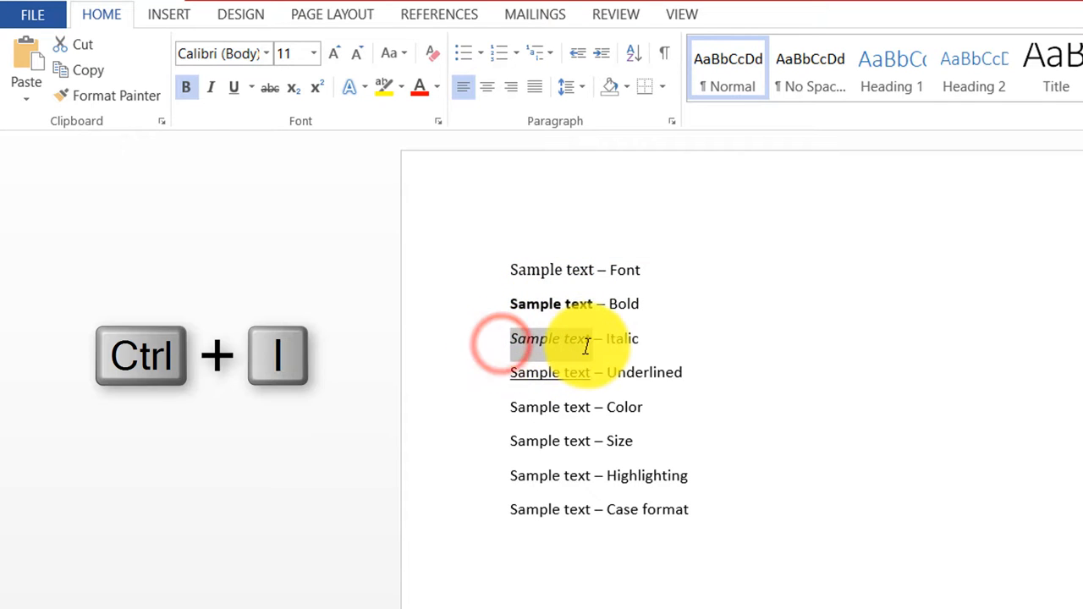
pyautogui.hotkey('ctrl', 'i')
pyautogui.hotkey('ctrl', 'i')
pyautogui.moveTo(510, 380); pyautogui.dragTo(592, 377)
pyautogui.hotkey('ctrl', 'u')
pyautogui.hotkey('ctrl', 'u')
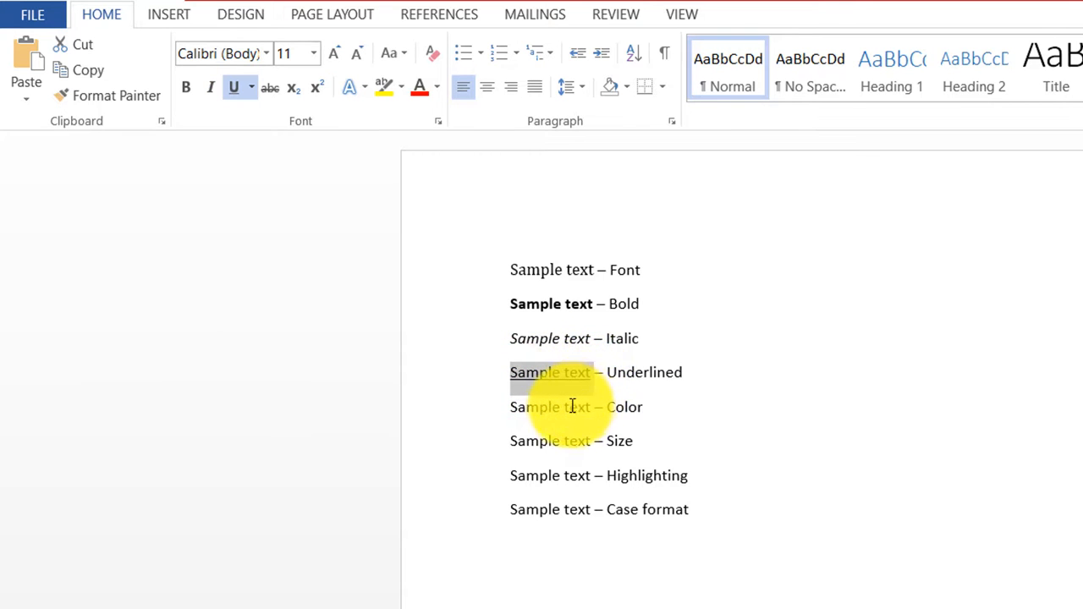
# Step: Color "Sample text" in the Color line red, and change it to the blue theme color
pyautogui.moveTo(368, 317); pyautogui.dragTo(437, 322)
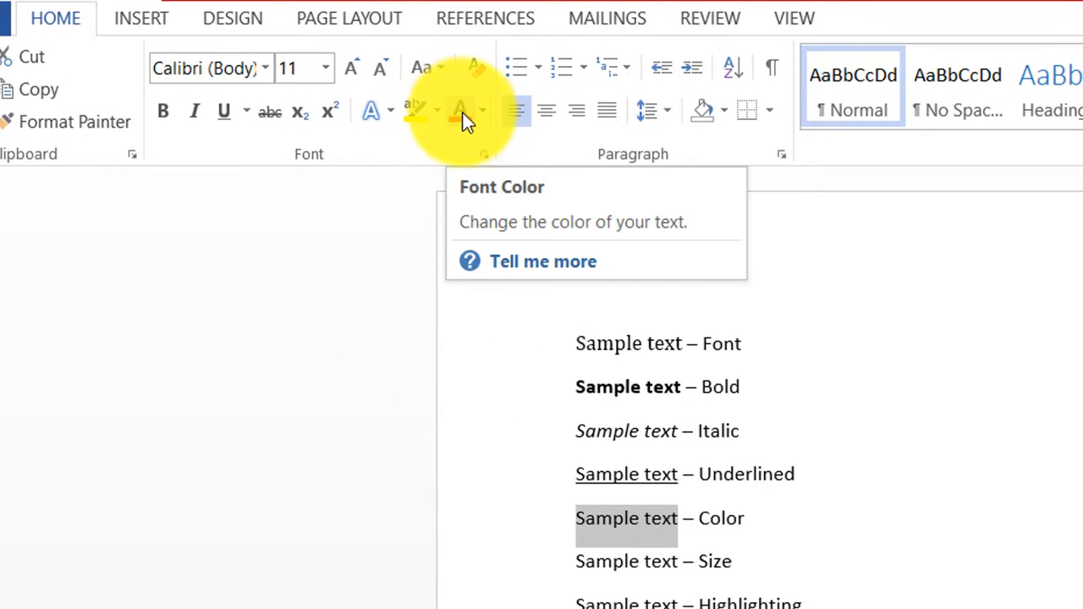
pyautogui.click(467, 116)
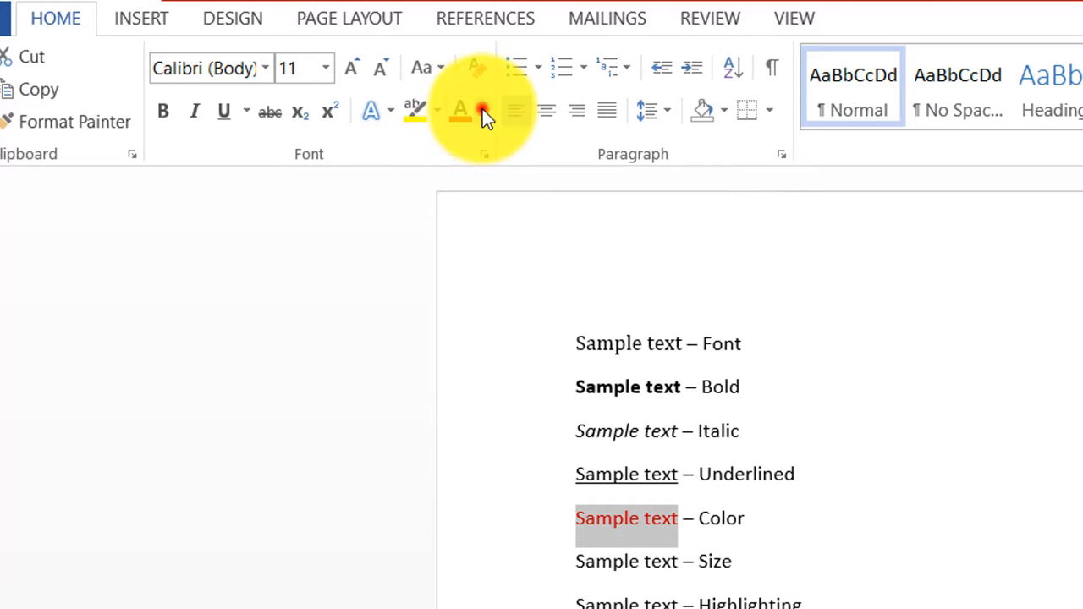
pyautogui.click(482, 110)
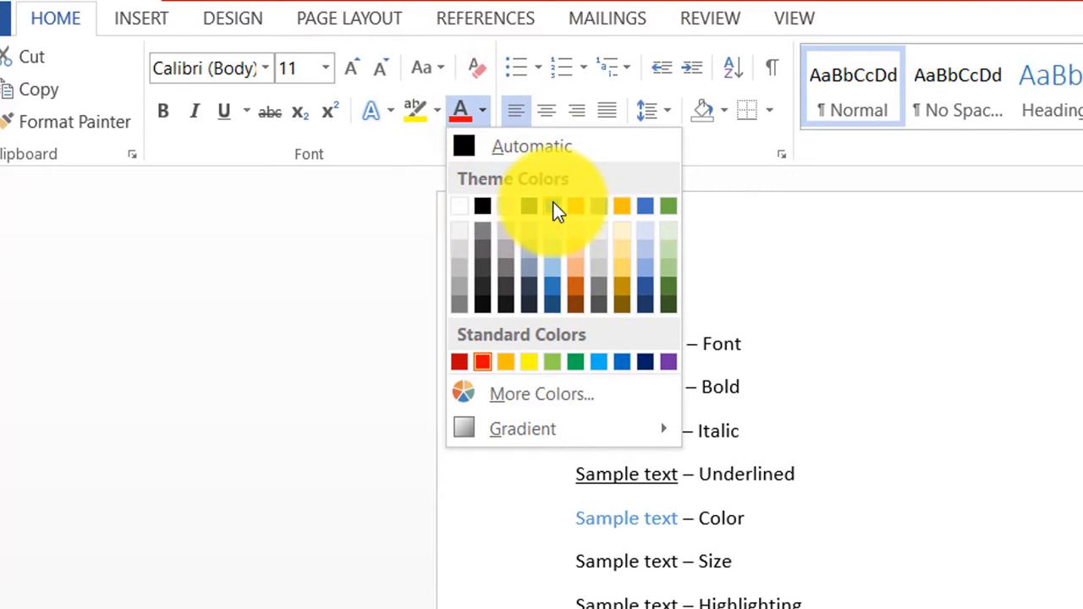
pyautogui.click(552, 205)
pyautogui.click(676, 493)
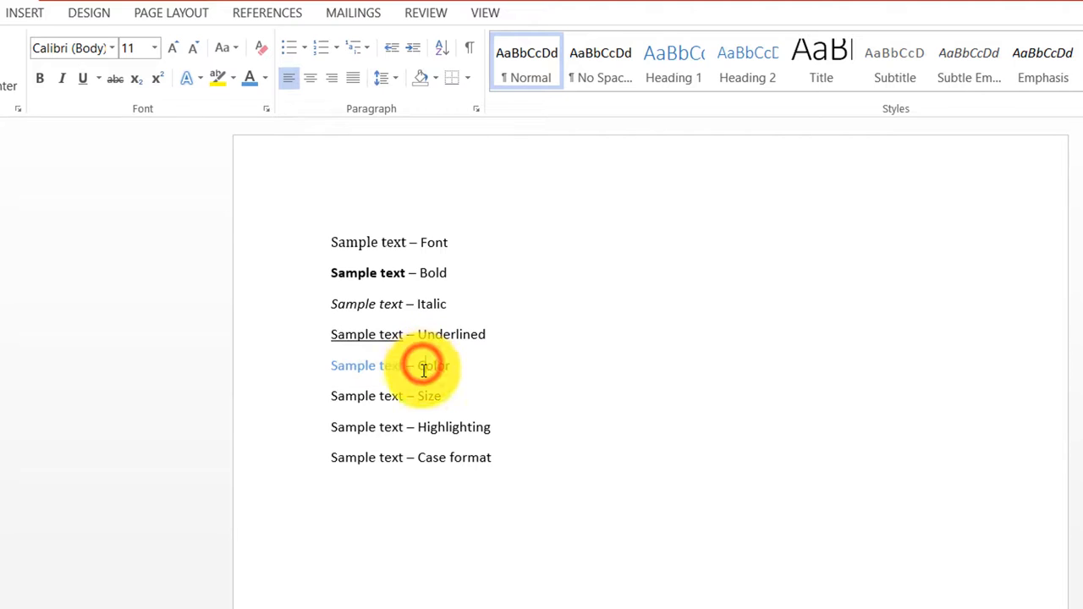
# Step: Increase the font size of "Sample text" in the Size line stepwise to 16
pyautogui.moveTo(331, 393); pyautogui.dragTo(402, 388)
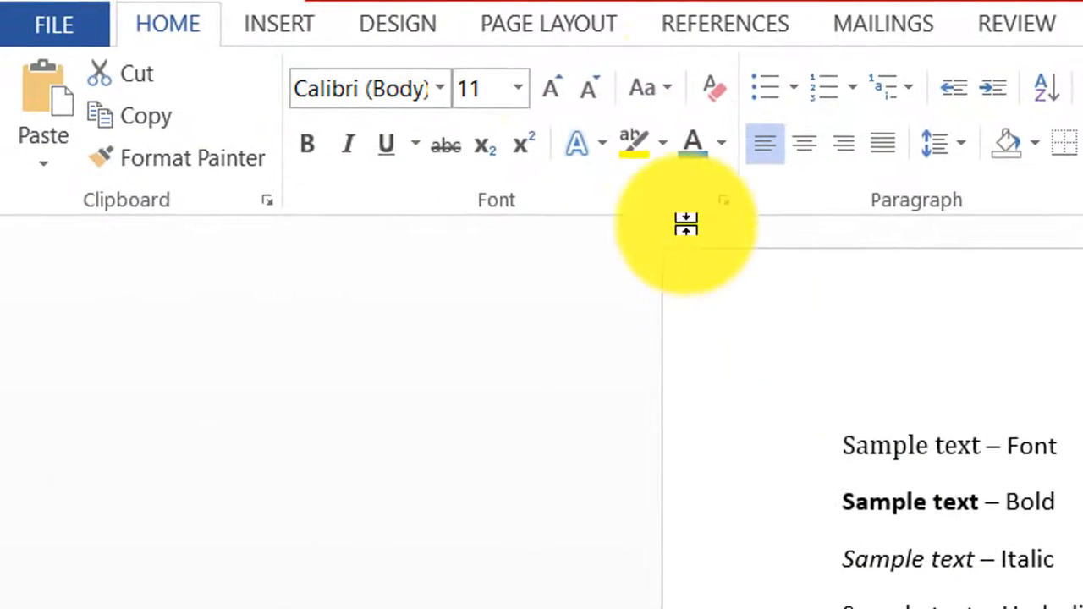
pyautogui.click(558, 91)
pyautogui.click(452, 72)
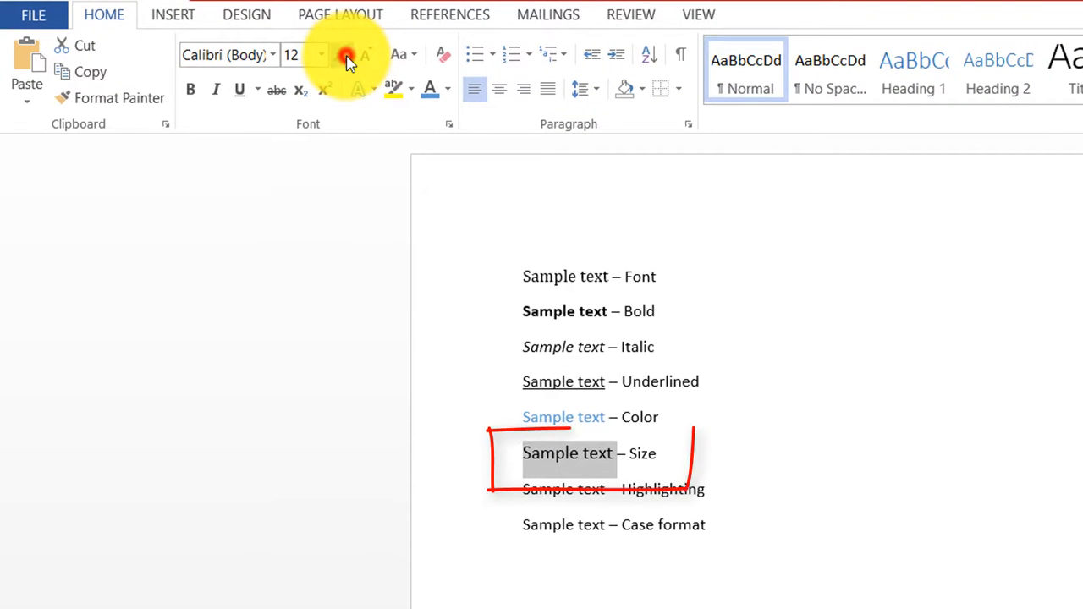
pyautogui.click(344, 58)
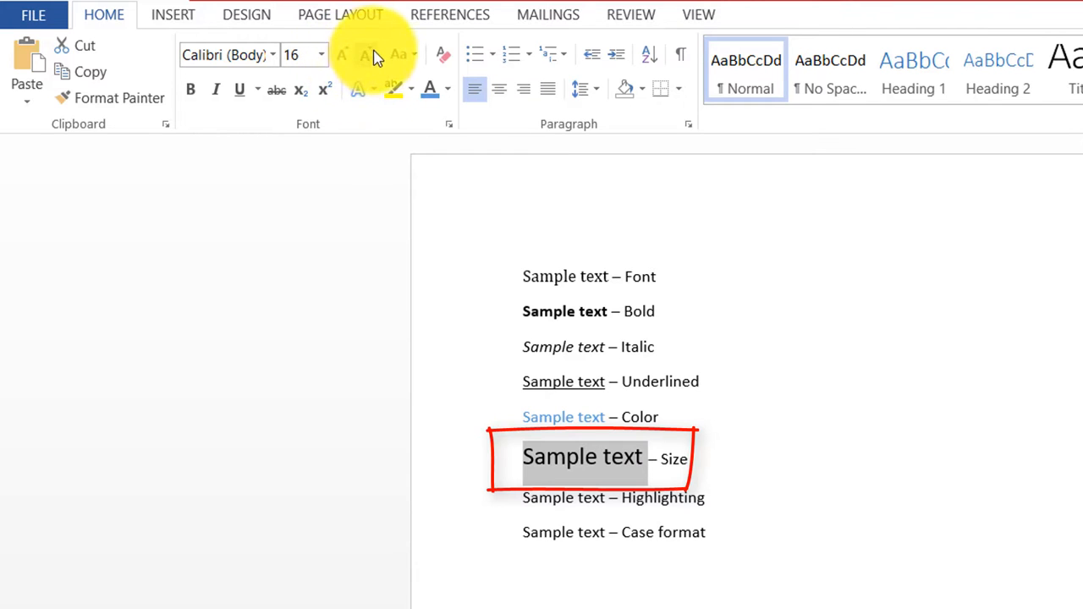
# Step: Shrink "Sample text" in the Size line stepwise to 10, and set its font size to 28
pyautogui.click(365, 56)
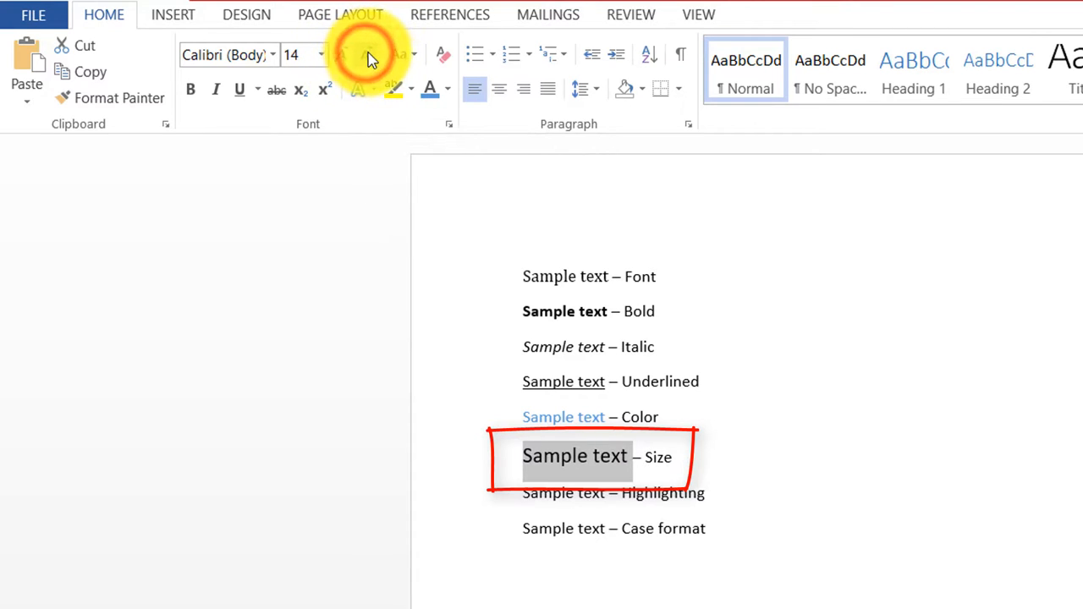
pyautogui.click(369, 56)
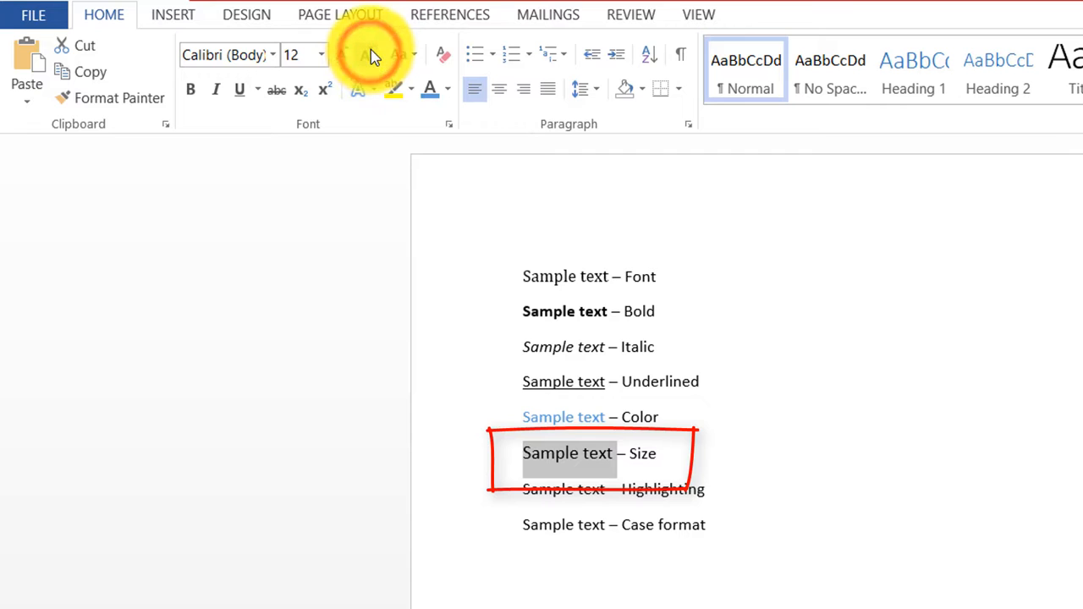
pyautogui.click(372, 56)
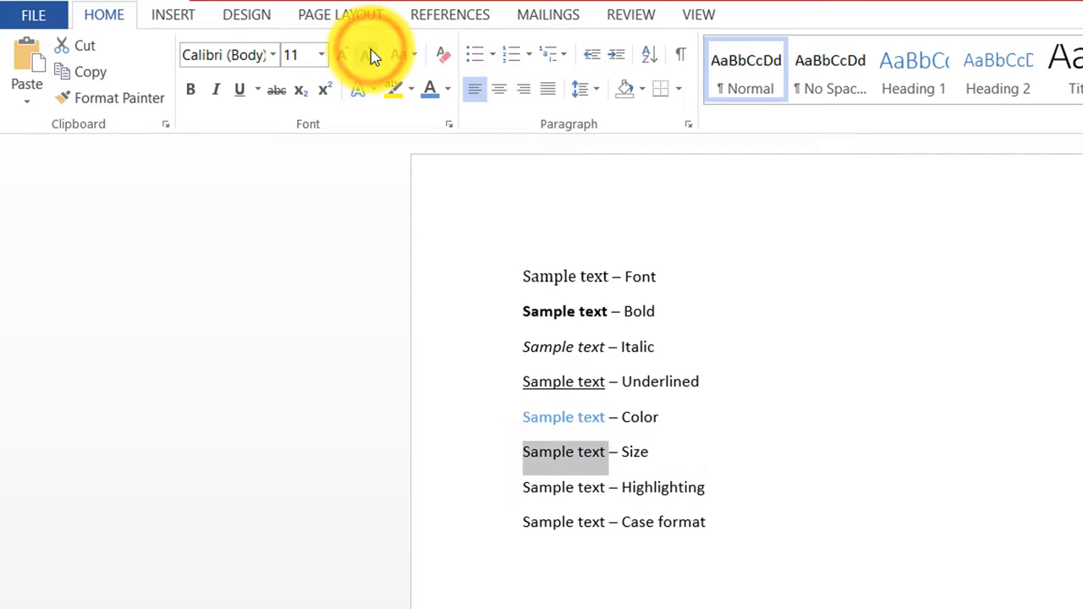
pyautogui.click(370, 55)
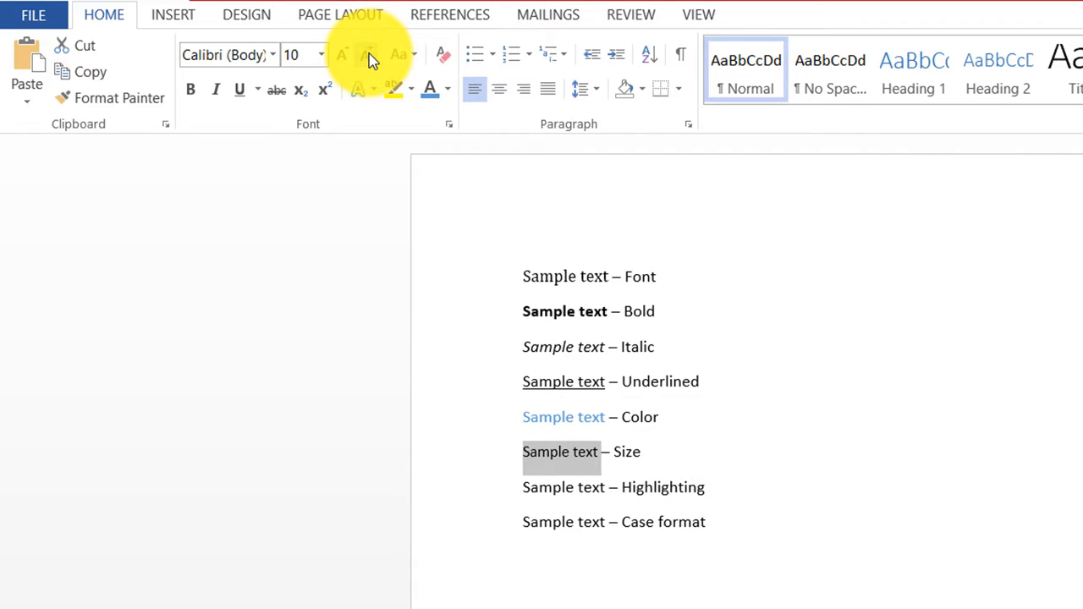
pyautogui.click(322, 56)
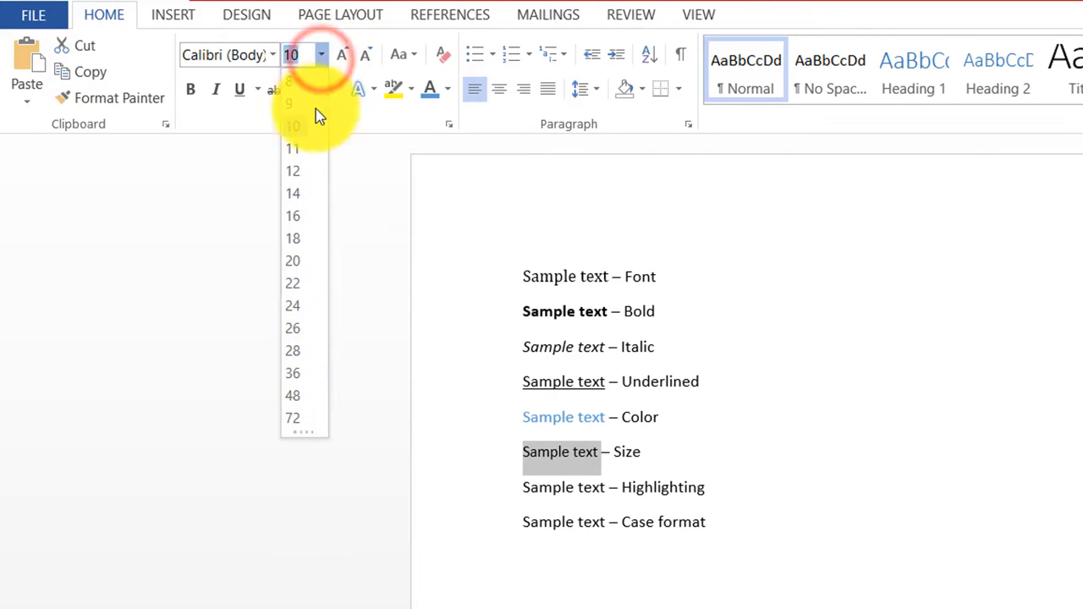
pyautogui.click(293, 238)
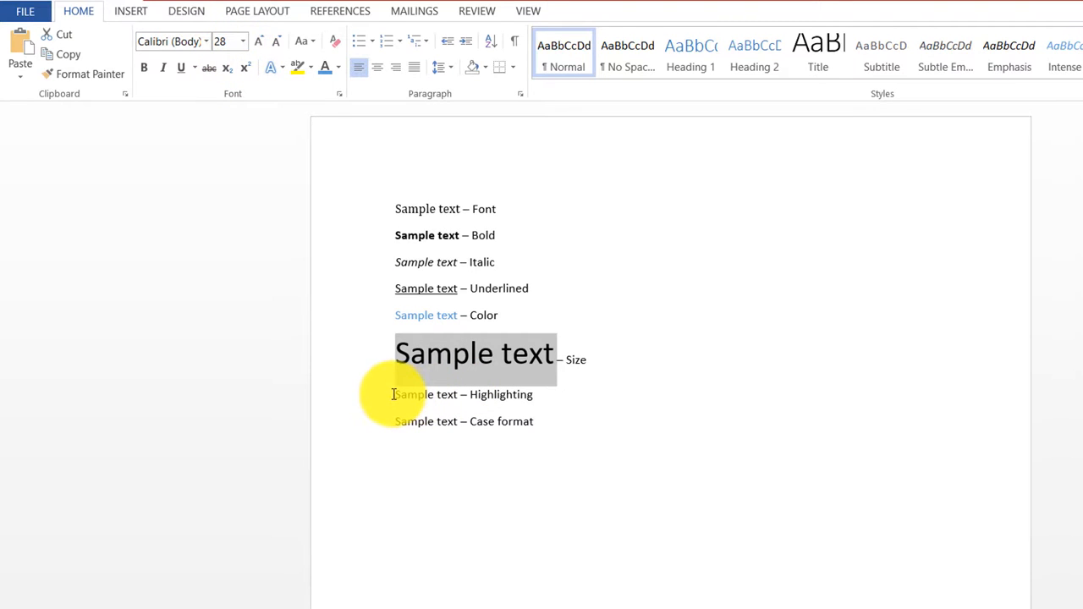
# Step: Highlight "Sample text" in the Highlighting line in yellow, replace the highlight with green, and turn the highlighter off
pyautogui.moveTo(395, 395); pyautogui.dragTo(455, 392)
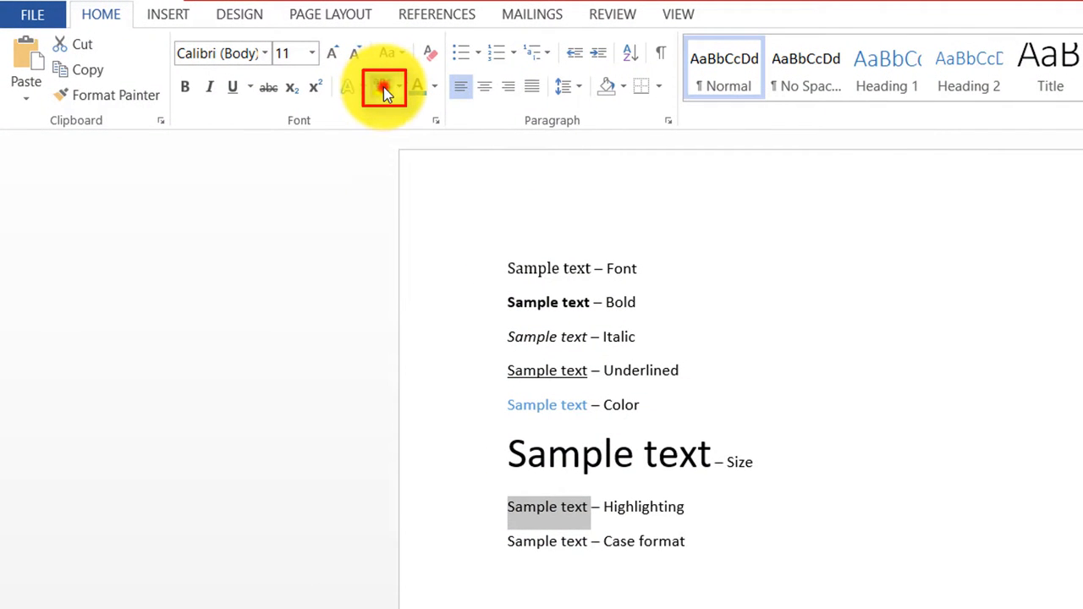
pyautogui.click(377, 86)
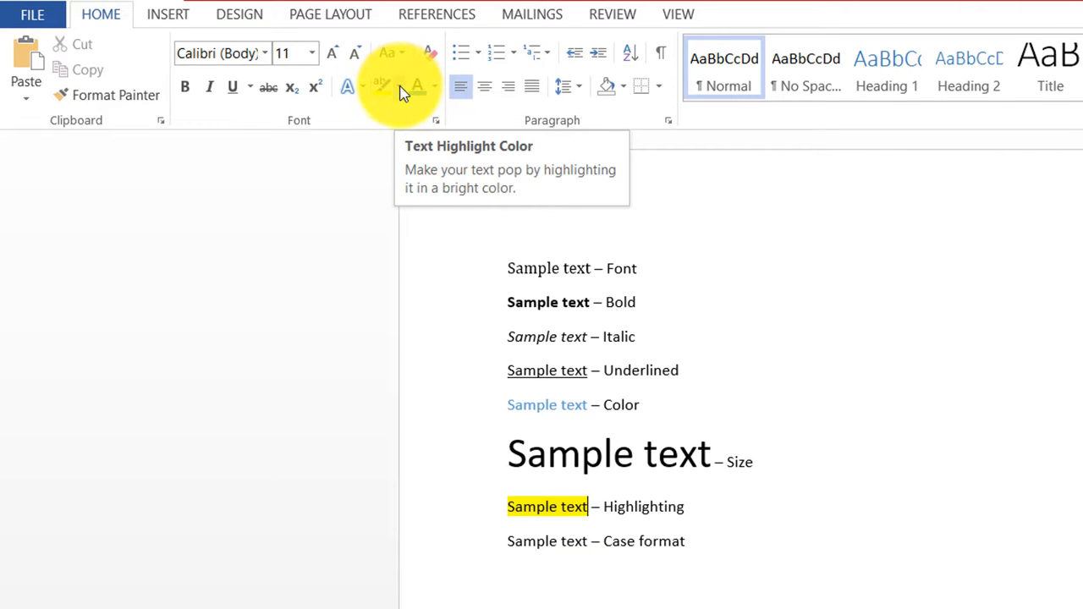
pyautogui.click(400, 89)
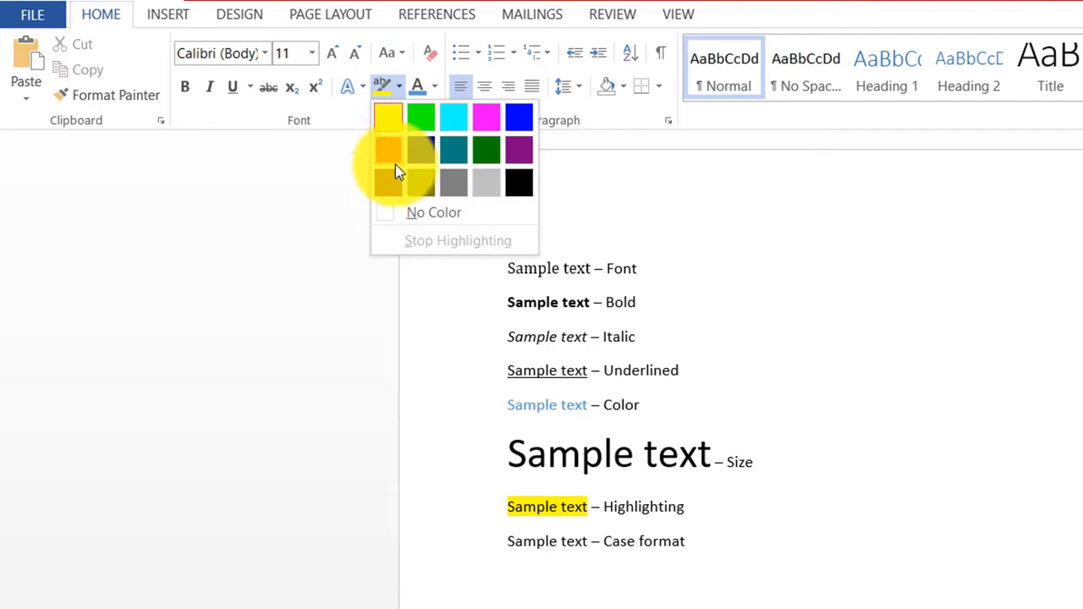
pyautogui.click(419, 115)
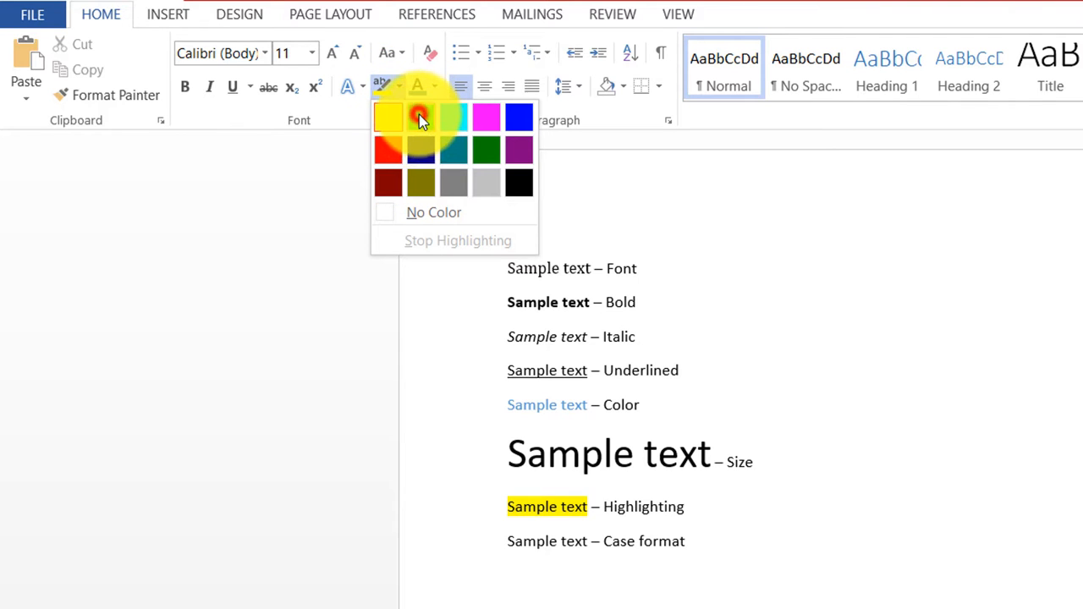
pyautogui.moveTo(510, 504)
pyautogui.mouseDown()
pyautogui.moveTo(587, 495)
pyautogui.moveTo(586, 506)
pyautogui.mouseUp()
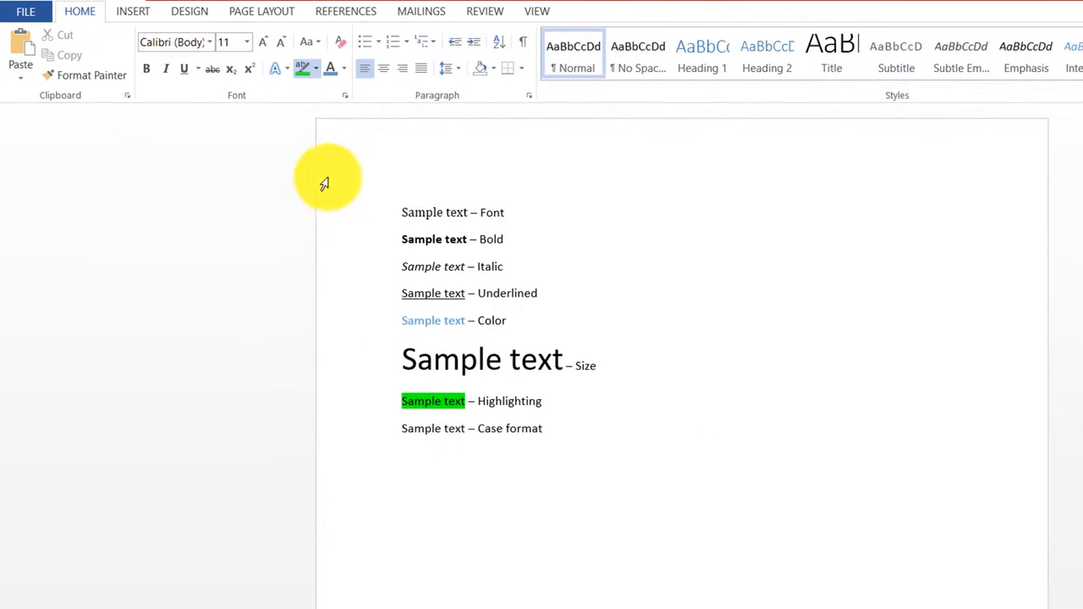
pyautogui.click(467, 394)
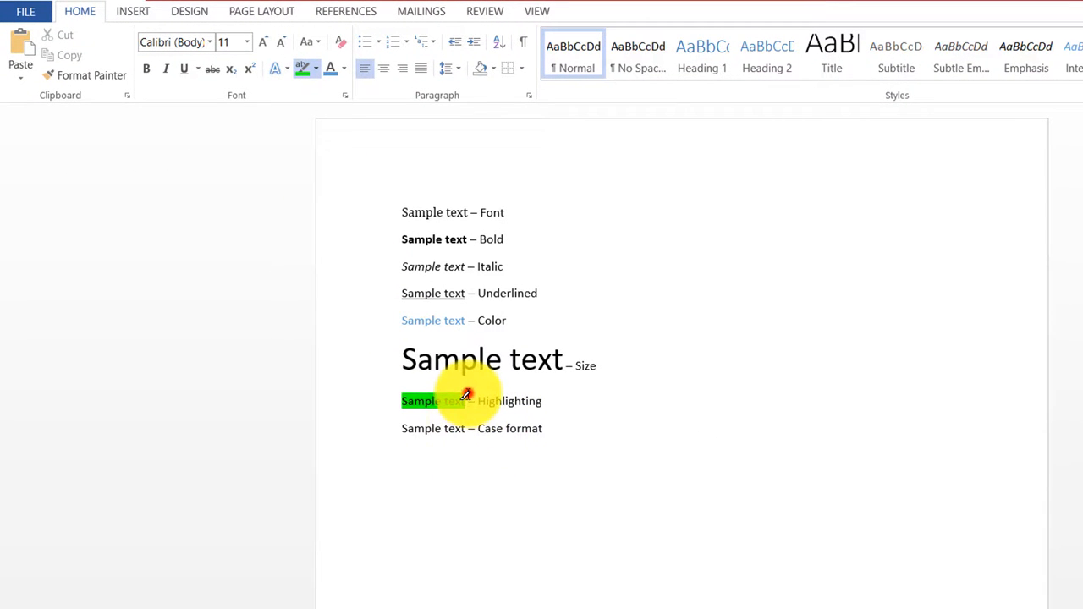
pyautogui.click(302, 81)
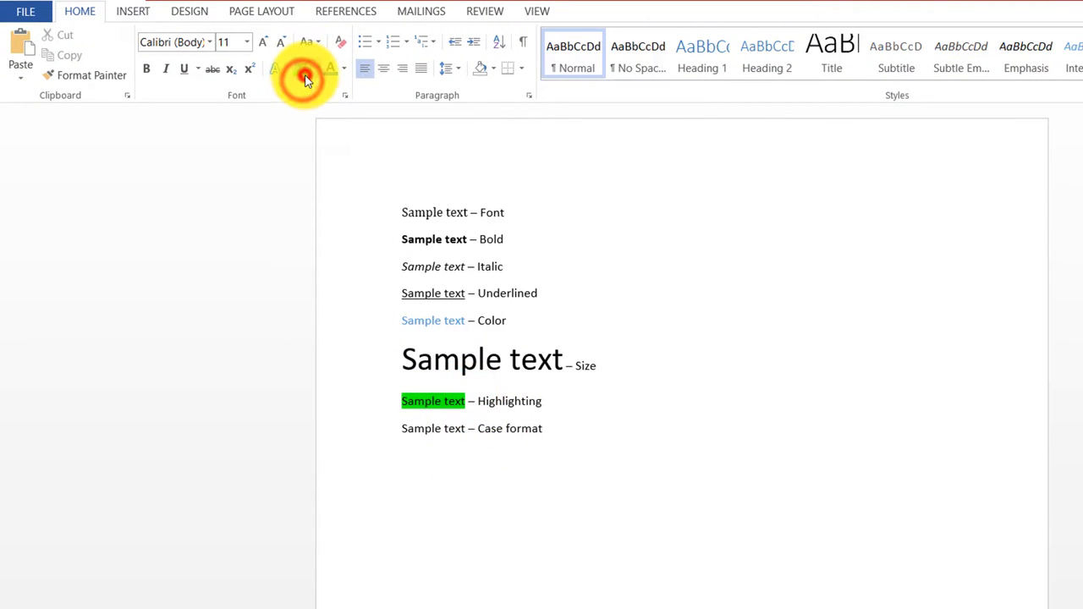
# Step: Run "Sample text" in the Case format line through sentence case, lowercase and UPPERCASE
pyautogui.moveTo(395, 427); pyautogui.dragTo(448, 425)
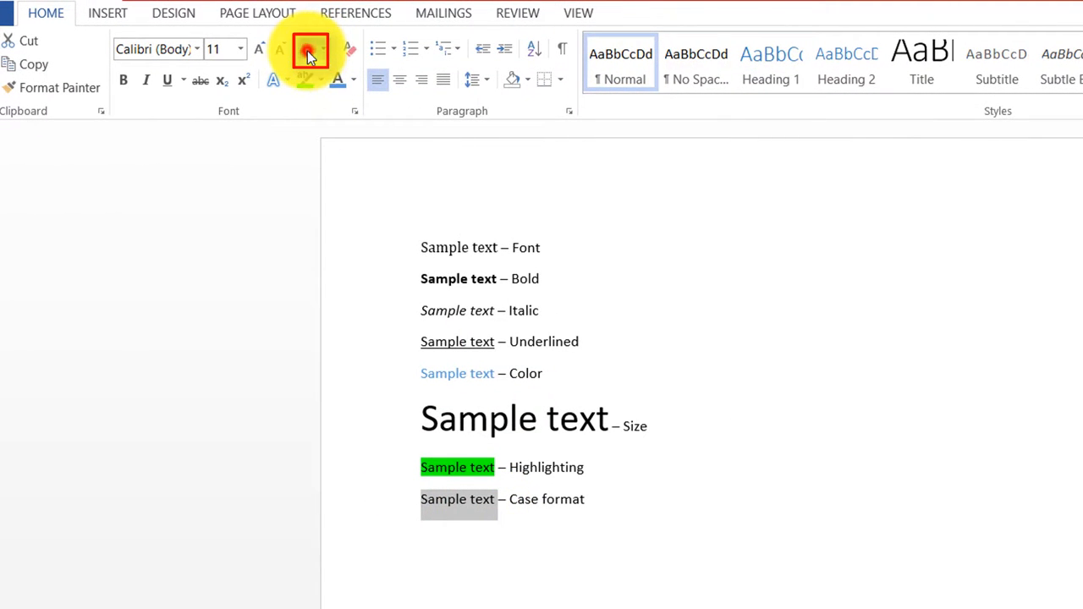
pyautogui.click(309, 53)
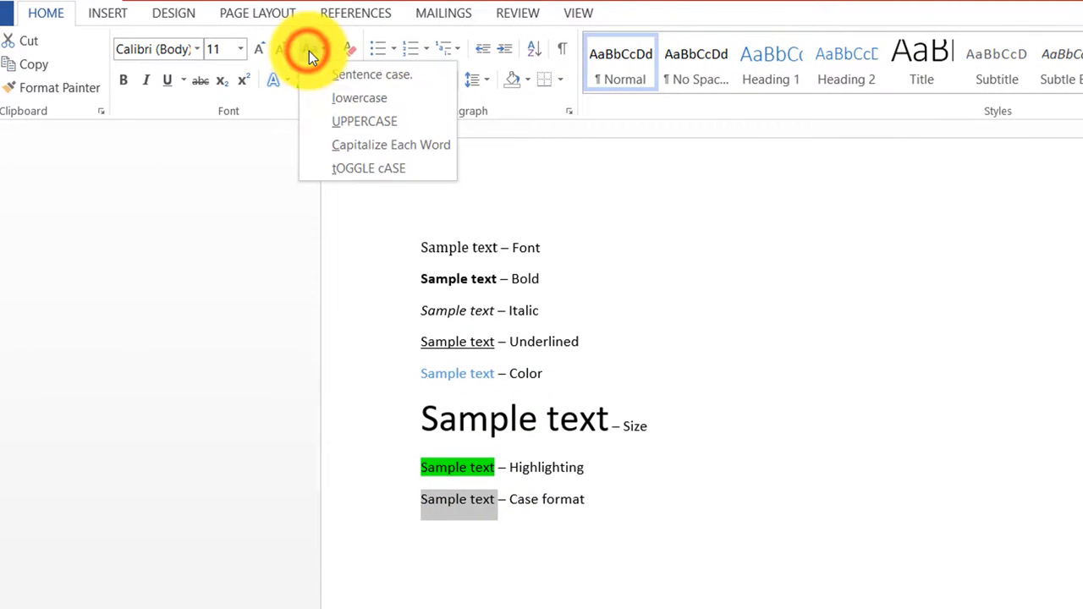
pyautogui.click(343, 78)
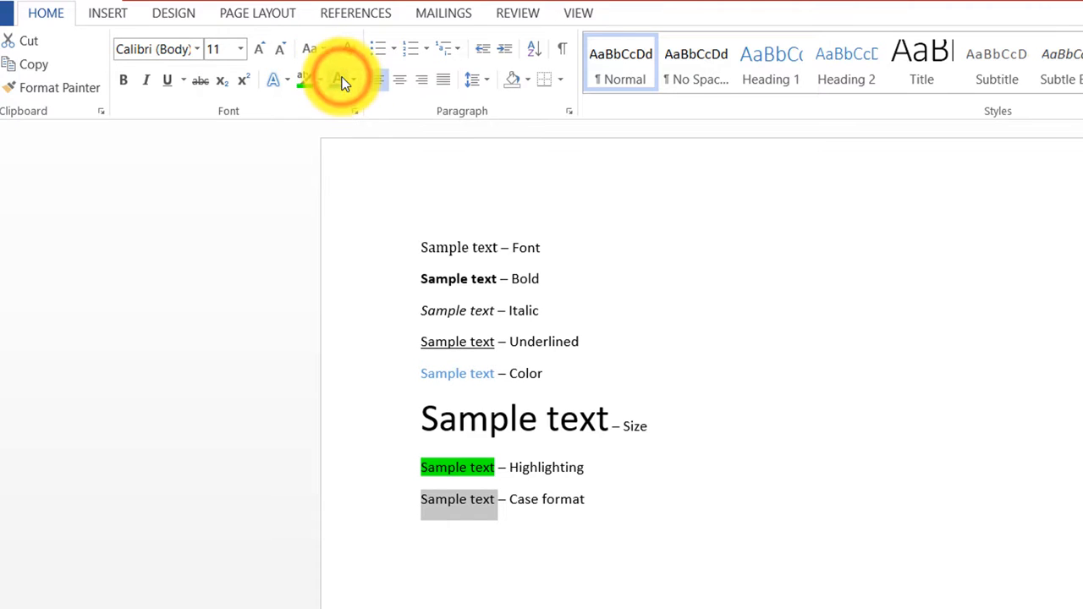
pyautogui.click(325, 47)
pyautogui.click(348, 101)
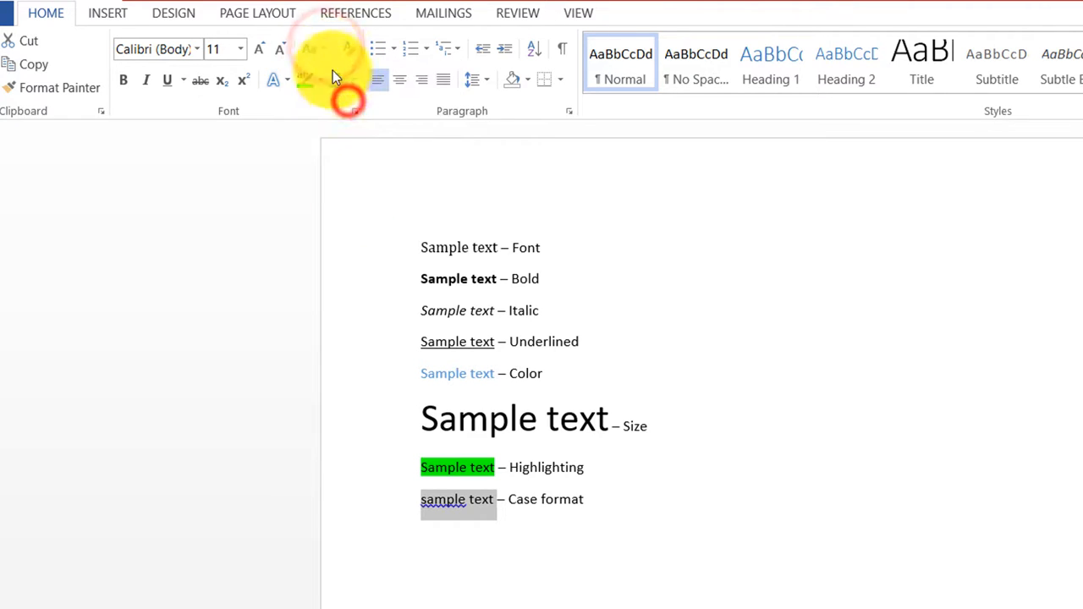
pyautogui.click(320, 47)
pyautogui.click(351, 128)
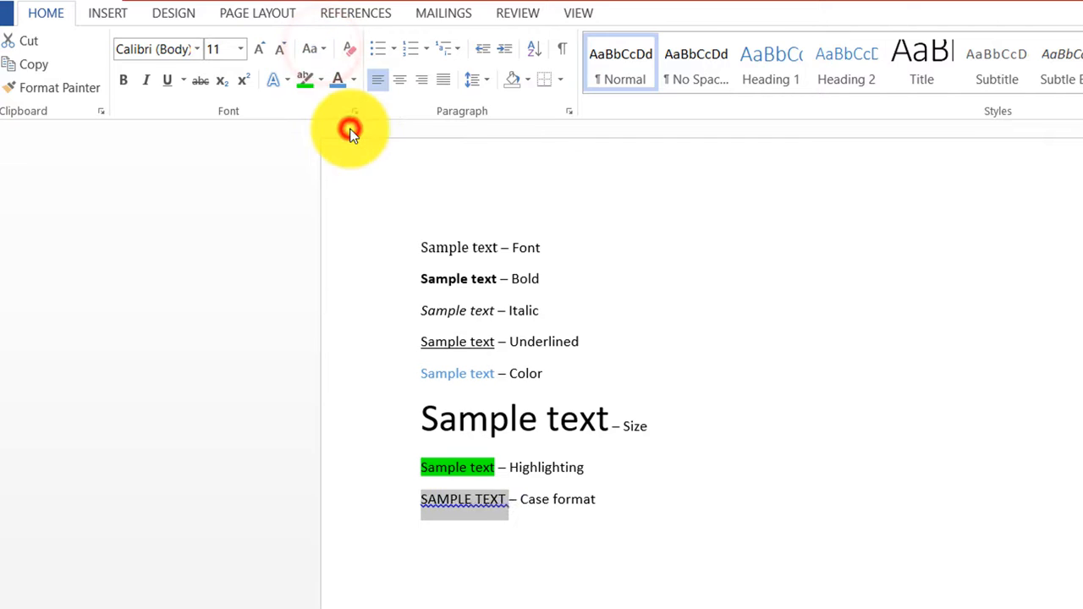
# Step: Capitalize each word of the selected text in the Case format line, and apply toggle case to it
pyautogui.click(322, 48)
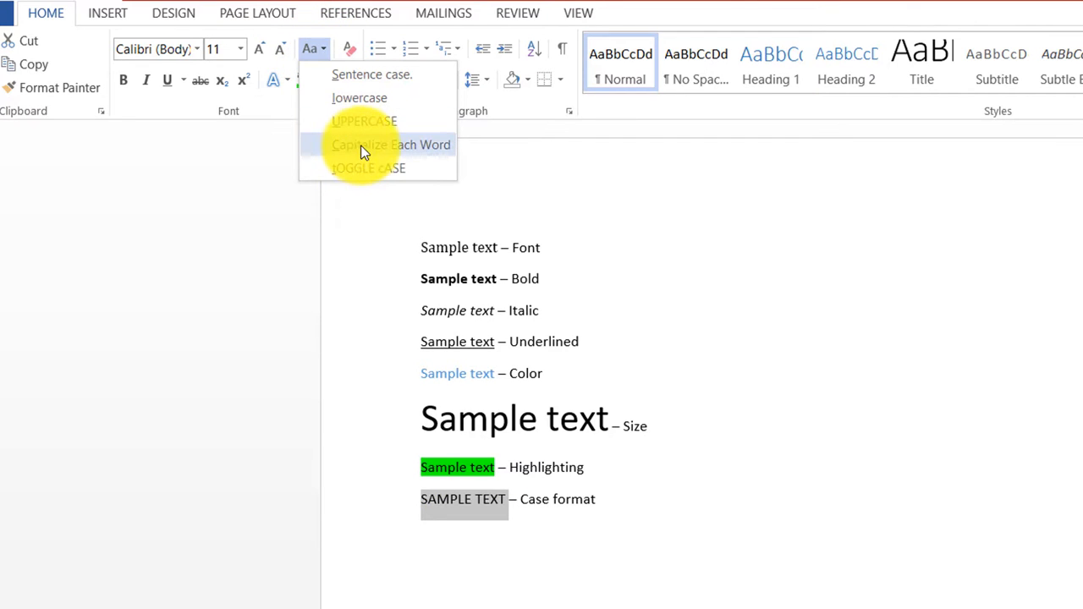
pyautogui.click(363, 151)
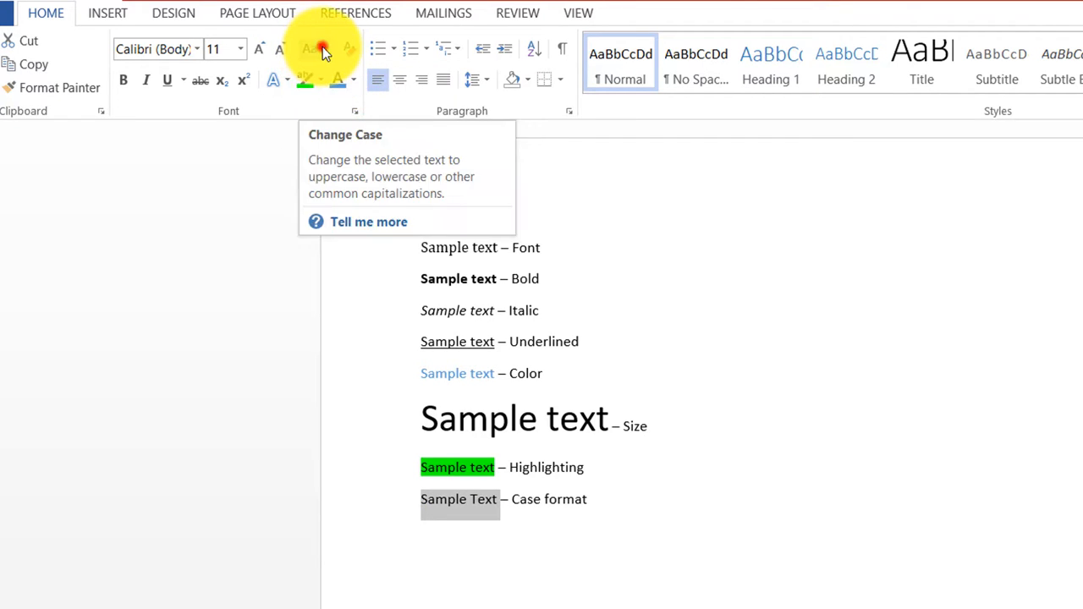
pyautogui.click(322, 48)
pyautogui.click(357, 166)
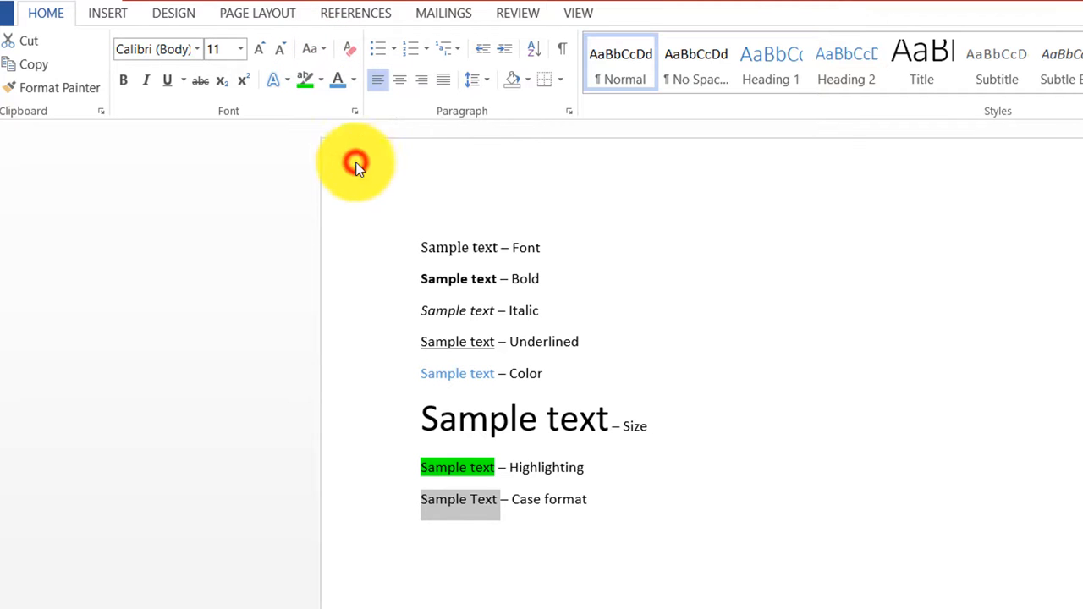
# Step: Below the Case format line, set the formatting for new text to bold Times New Roman at size 24
pyautogui.click(482, 558)
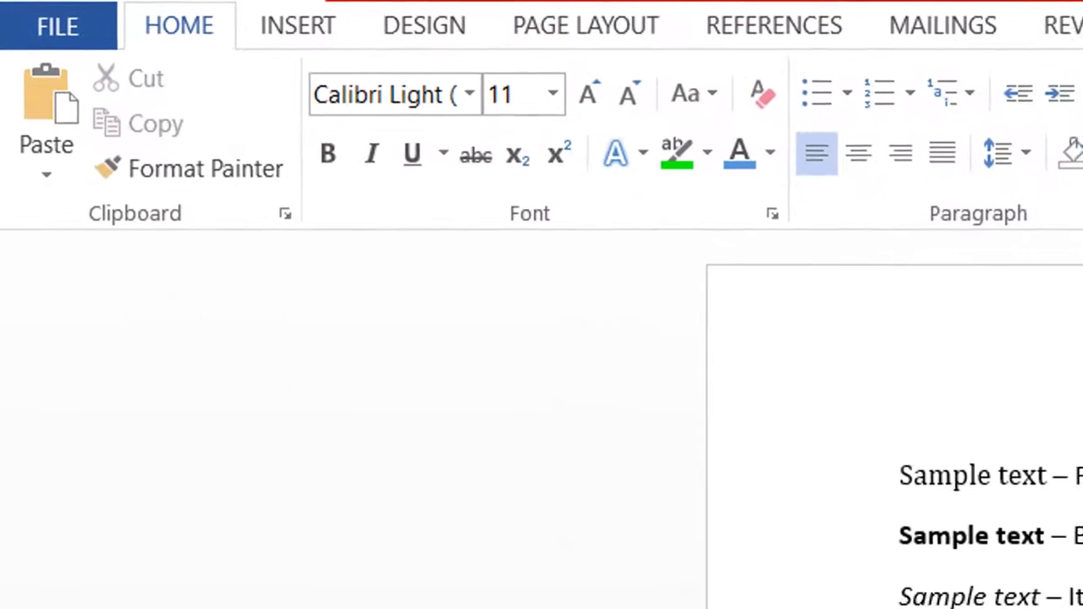
pyautogui.click(332, 154)
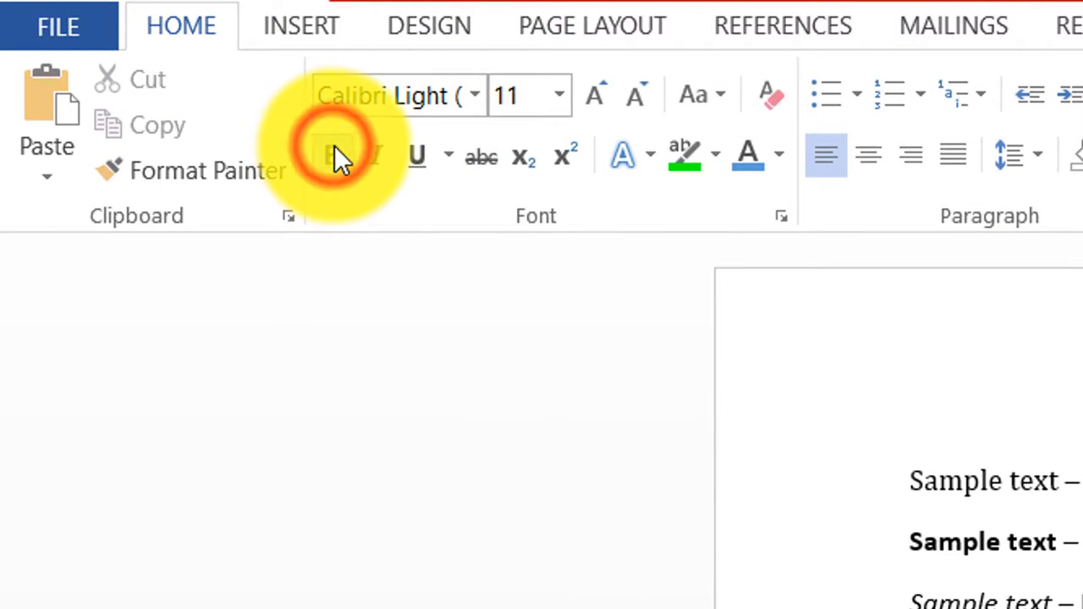
pyautogui.click(477, 93)
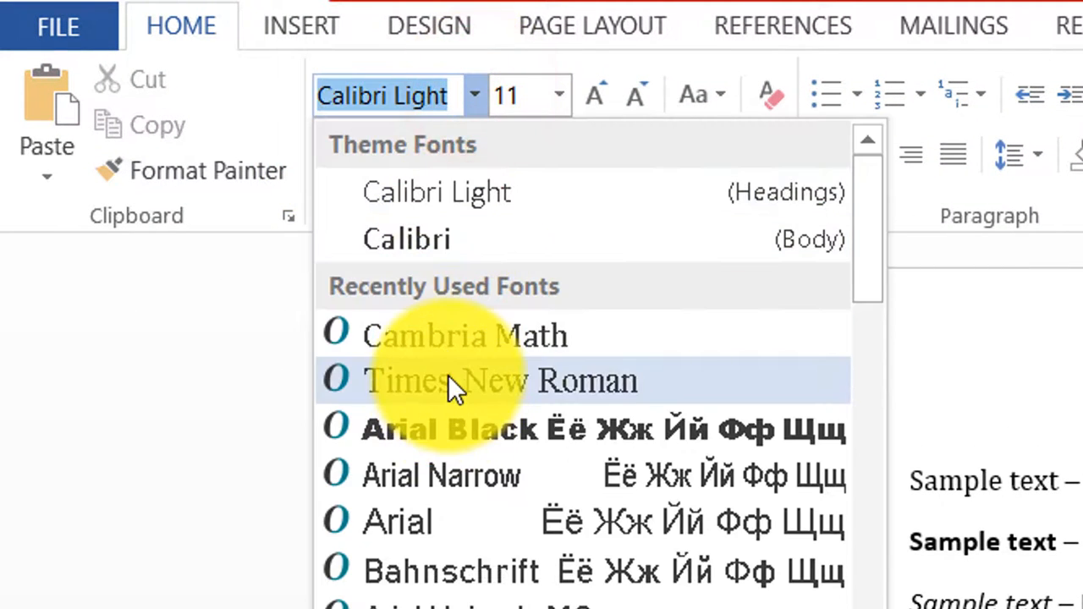
pyautogui.click(446, 380)
pyautogui.click(516, 96)
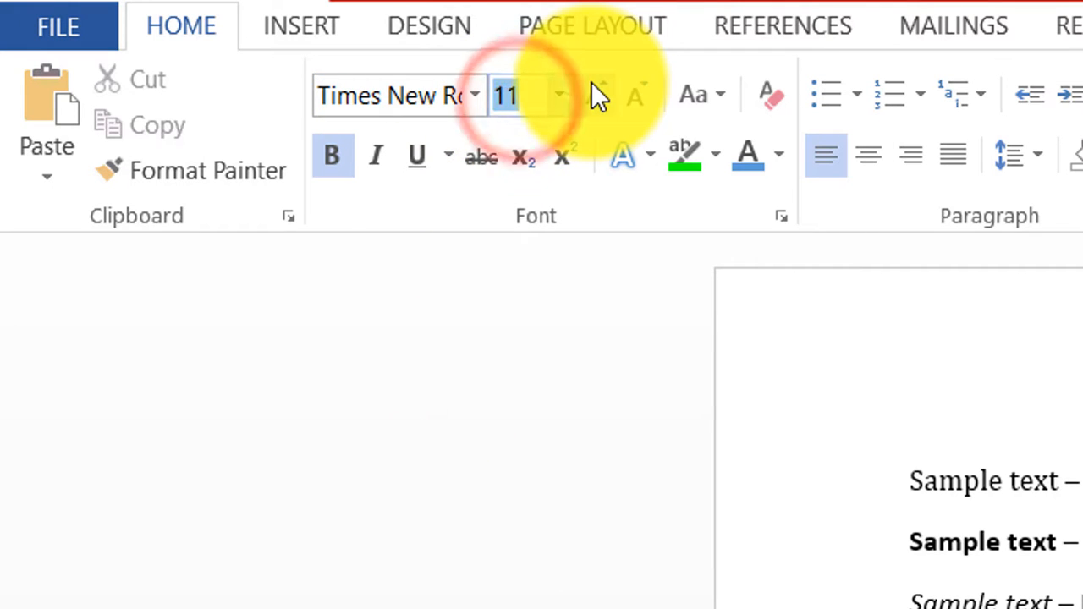
pyautogui.write('24')
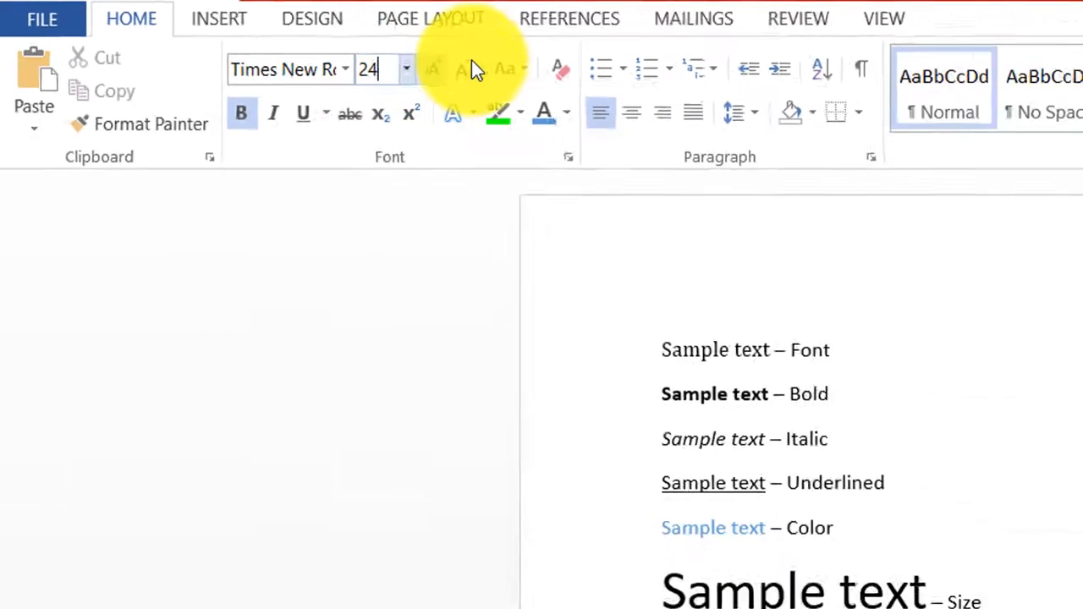
pyautogui.press('Return')
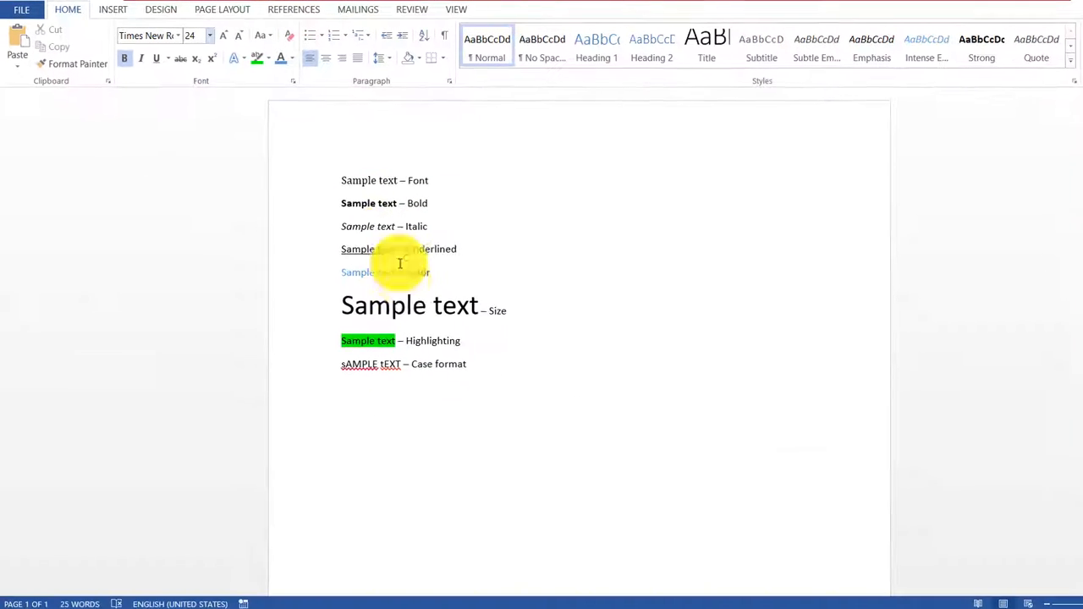